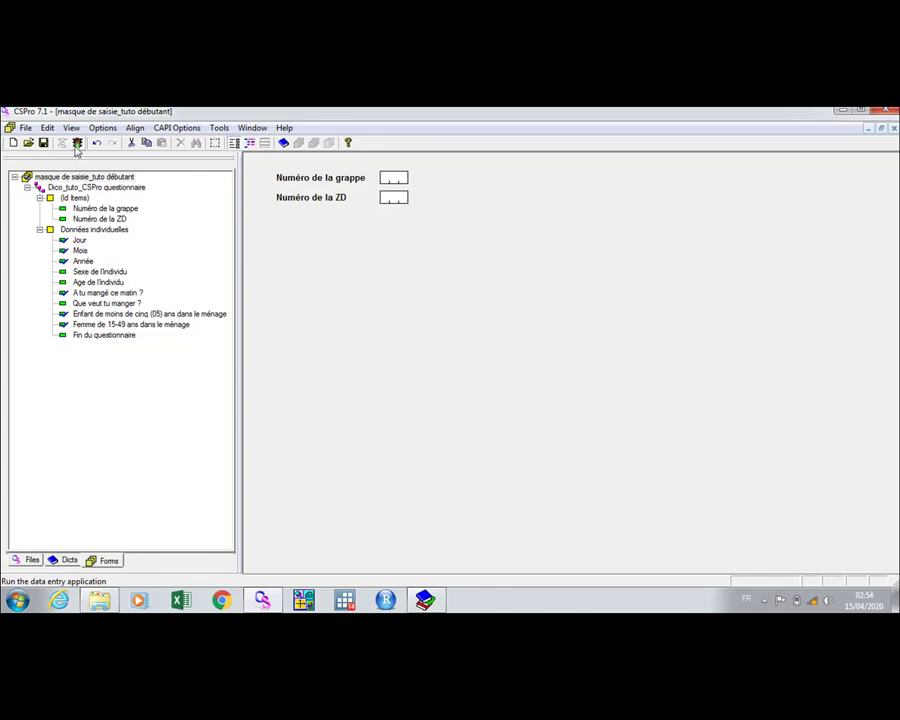
Run the entry application and browse to H:\Tuto CSPro\Saisie des données for the data file.
left_click(78, 145)
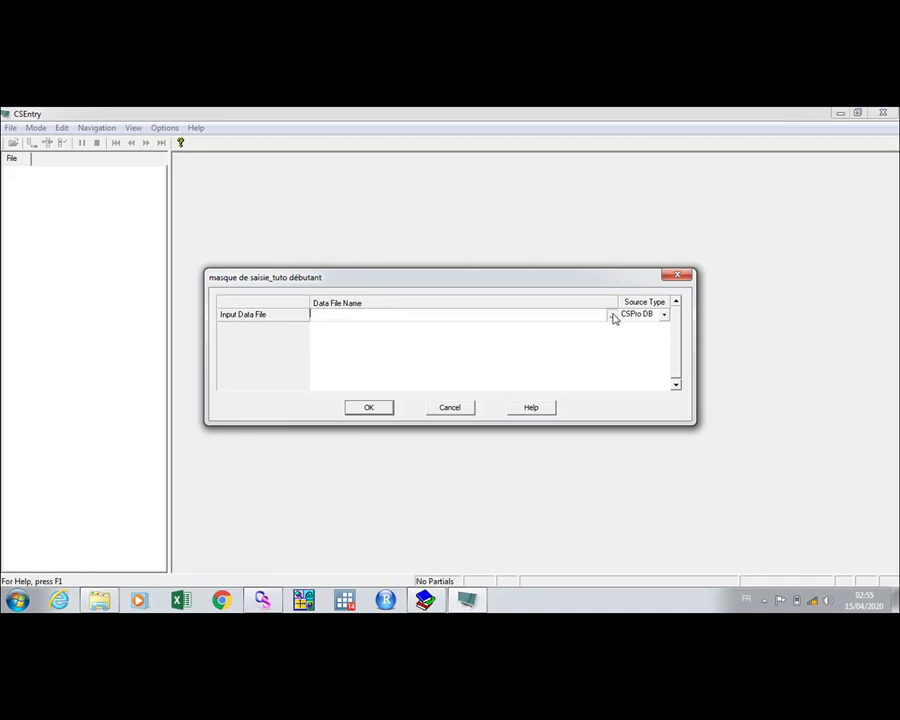
left_click(611, 316)
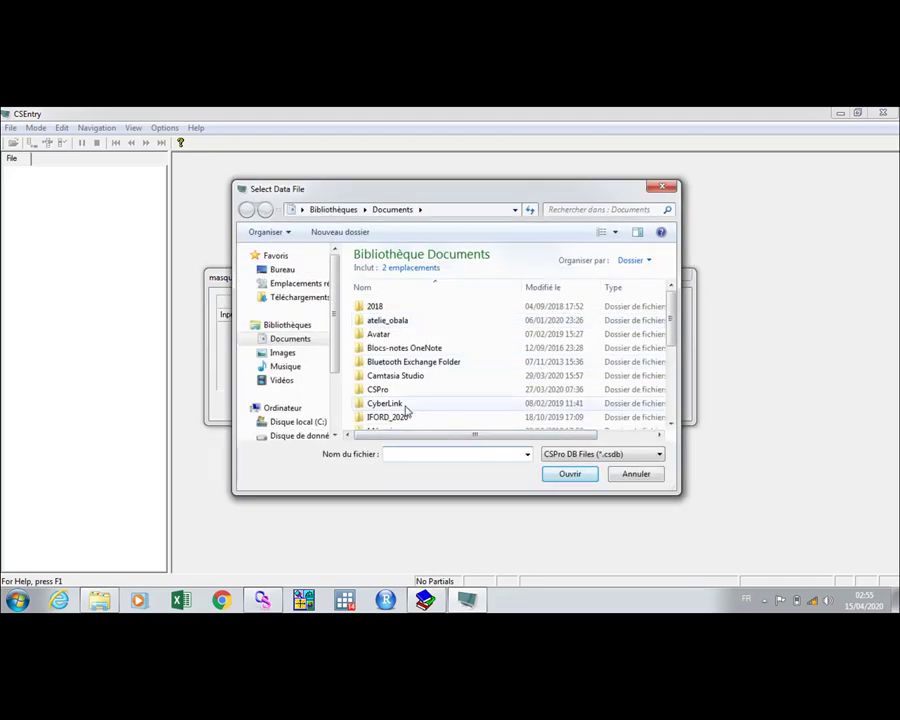
scroll(339, 390, "down", 2)
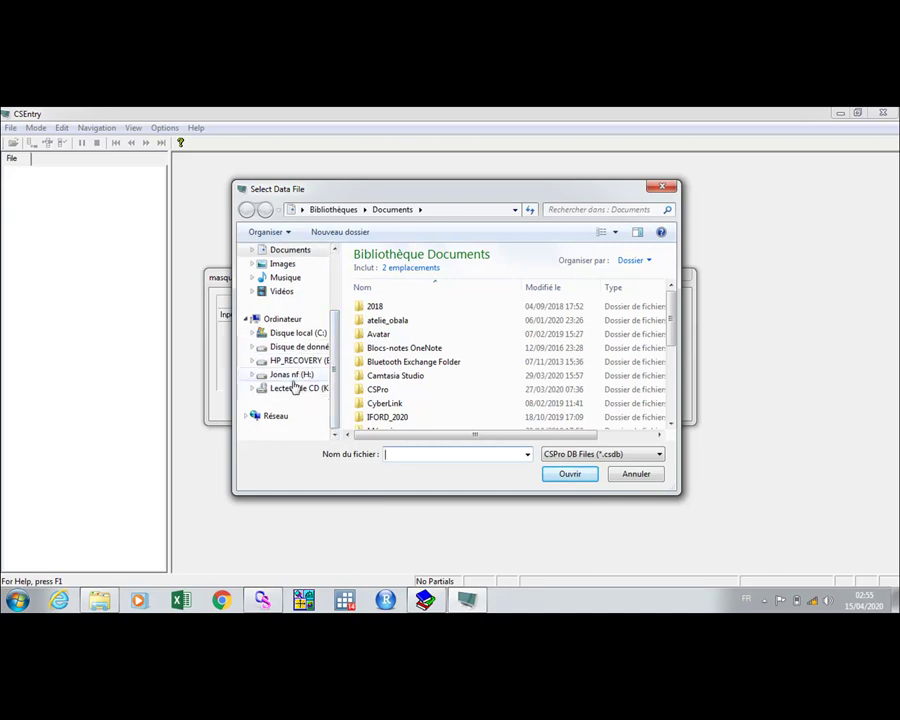
left_click(294, 377)
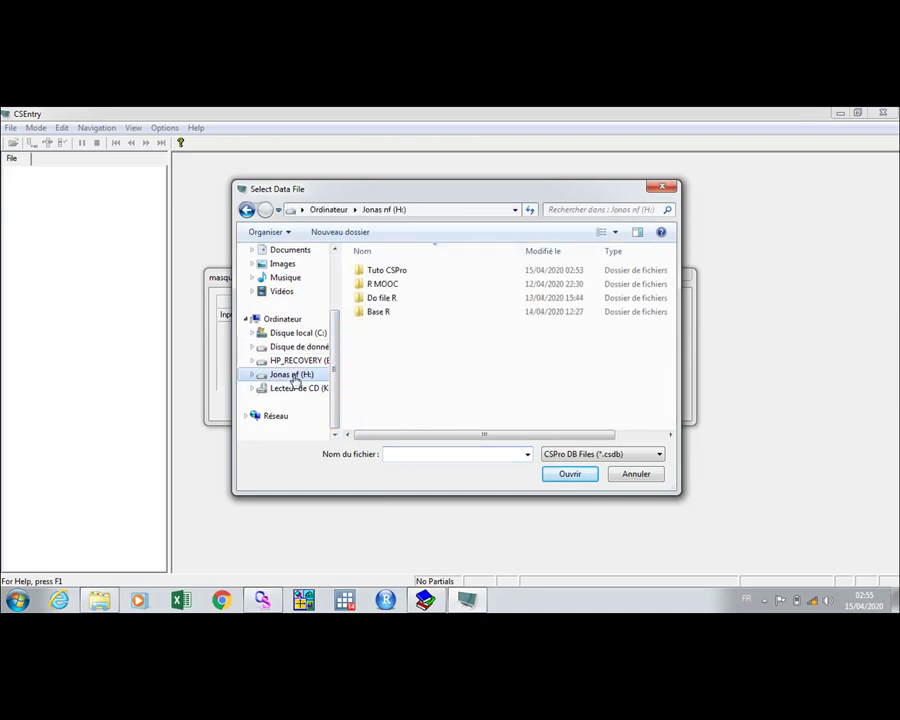
double_click(396, 270)
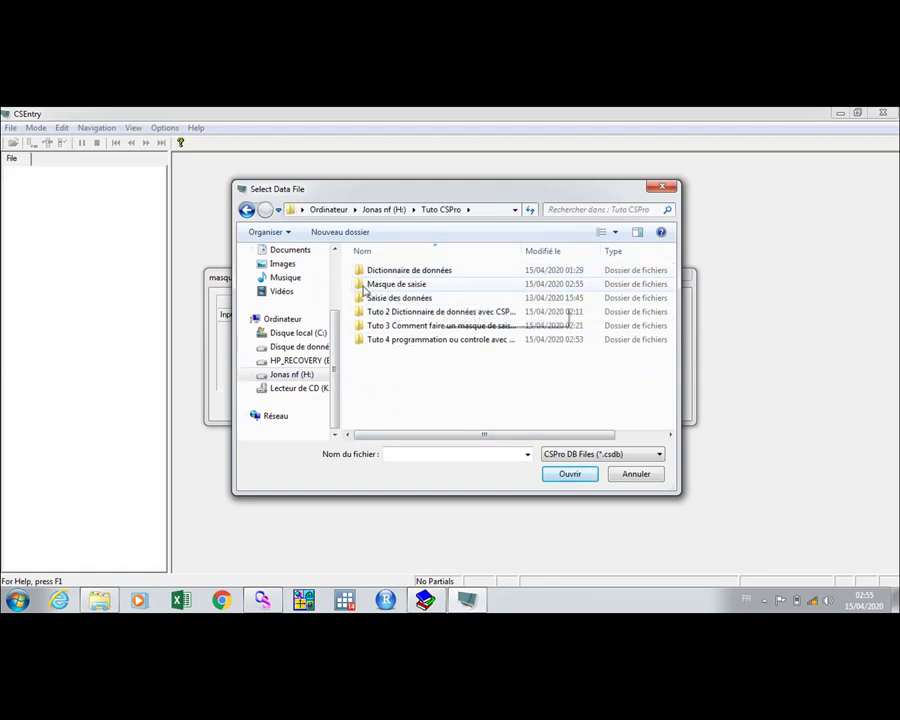
double_click(408, 298)
Name the new data file 'Saisie des données_tuto débutant' and confirm its creation.
left_click(404, 452)
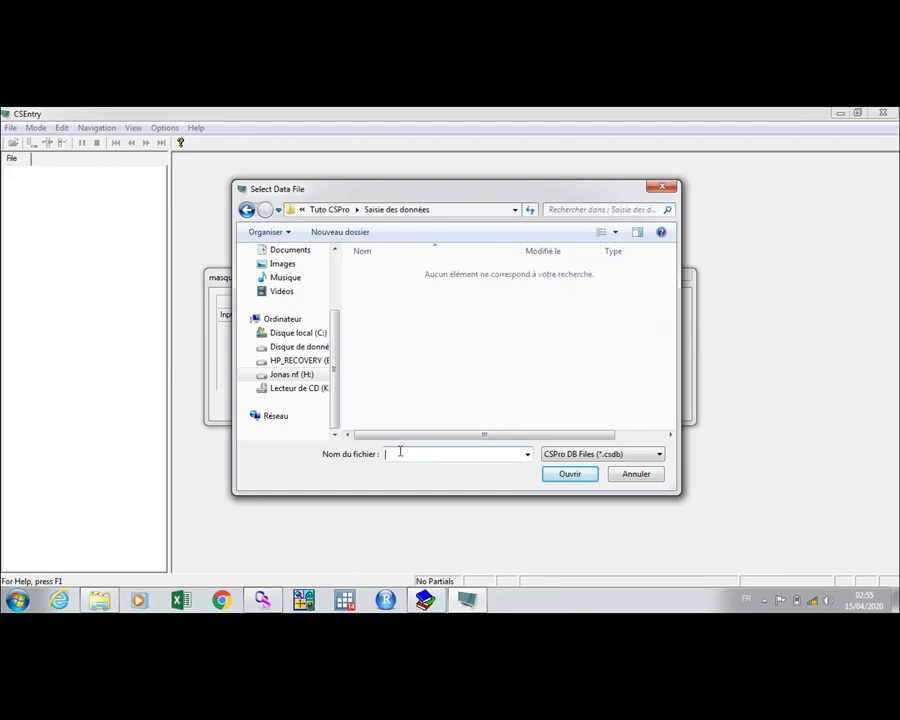
type("Saisie des données_tuto débutant")
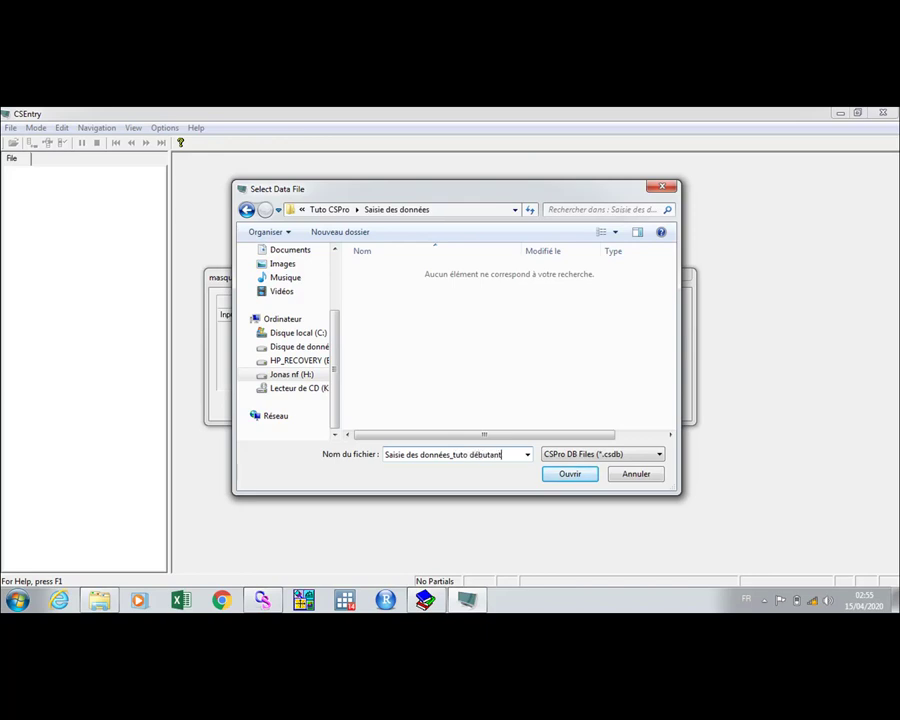
left_click(566, 474)
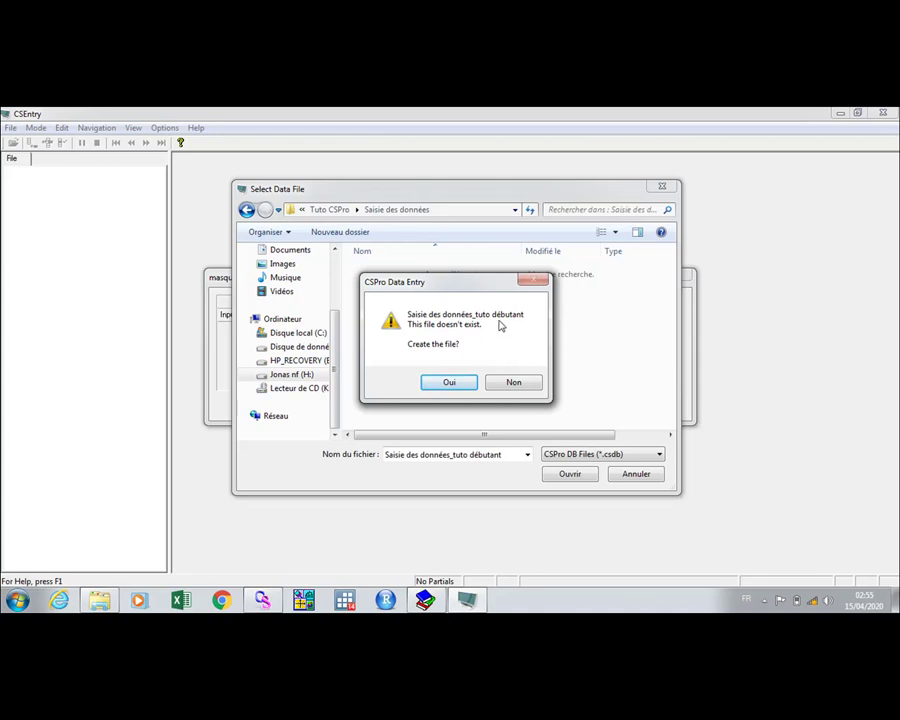
left_click(450, 382)
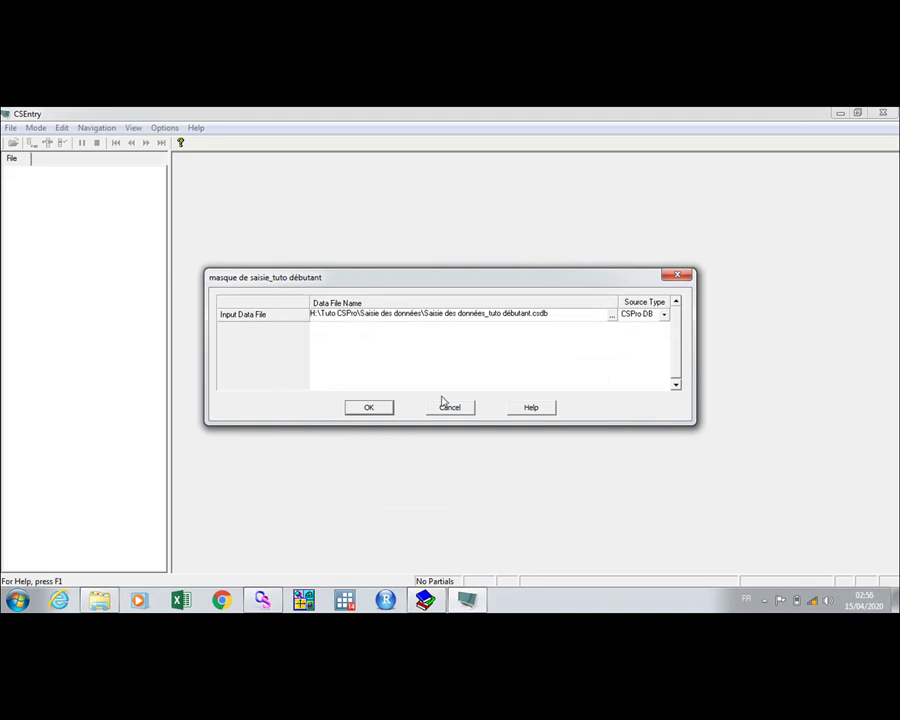
left_click(370, 409)
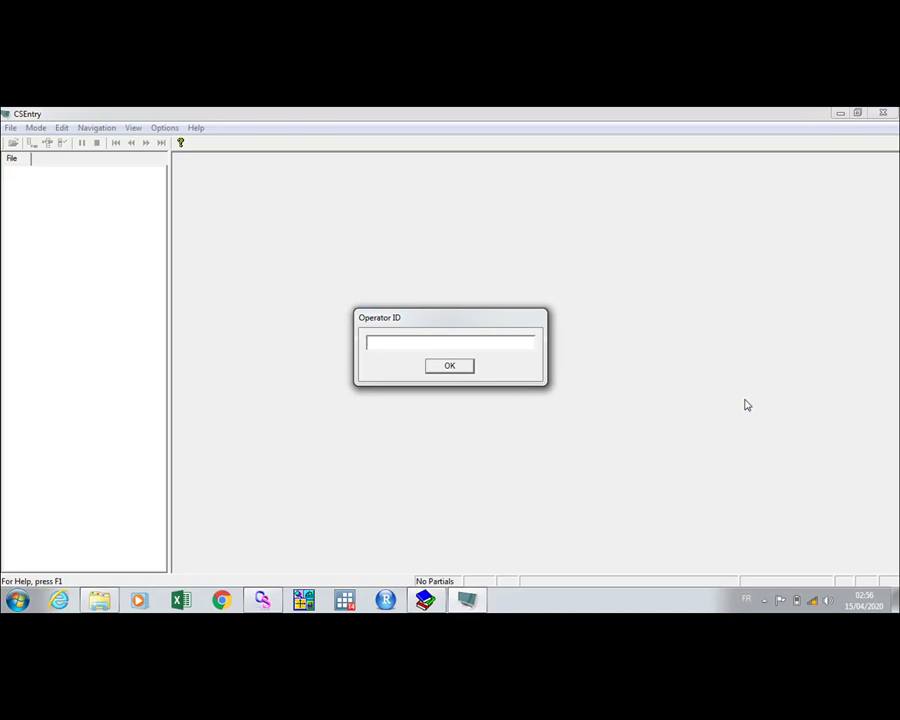
Enter and confirm the operator ID to open a blank case on the entry form.
left_click(450, 366)
double_click(382, 341)
left_click(398, 342)
left_click(452, 366)
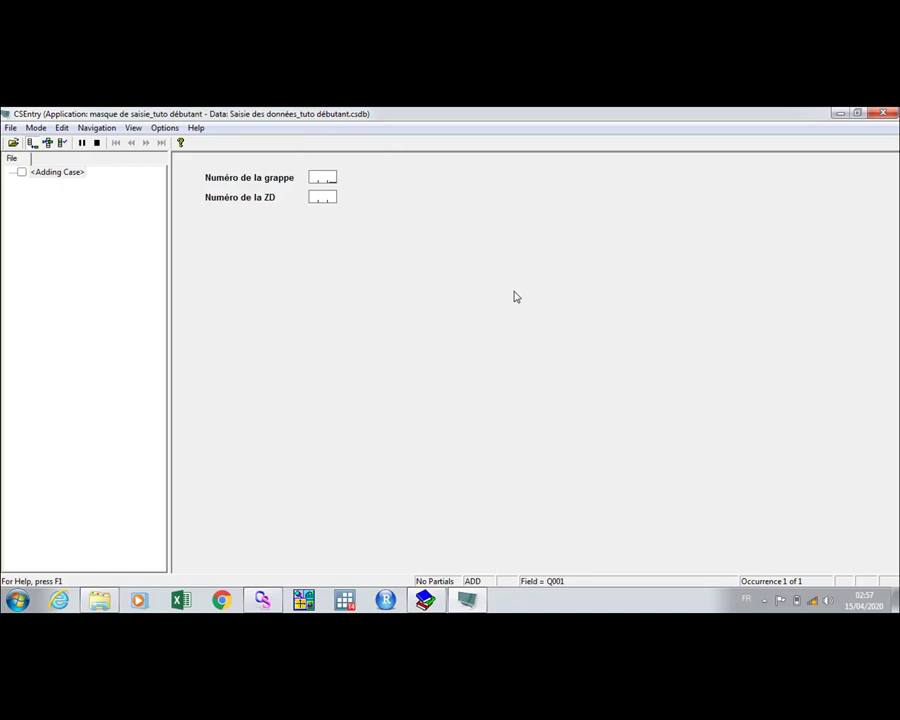
Enter 001 as the cluster number and 002 as the ZD number.
key("Caps_Lock")
type("001")
left_click(330, 200)
type("002")
key("Return")
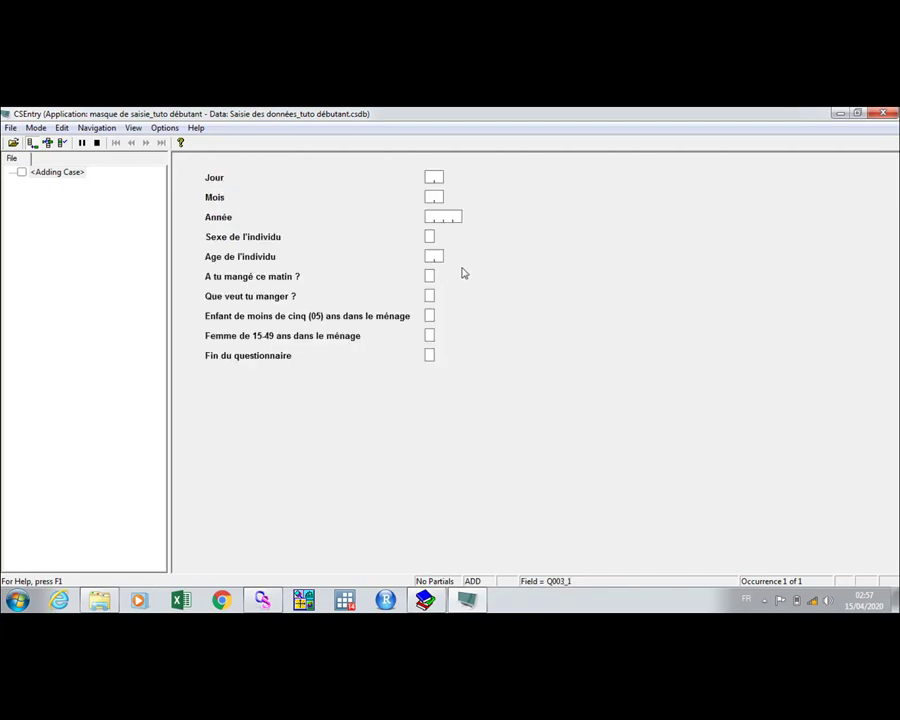
Return to the date questions and enter 01 as the survey day (Jour).
key("Page_Up")
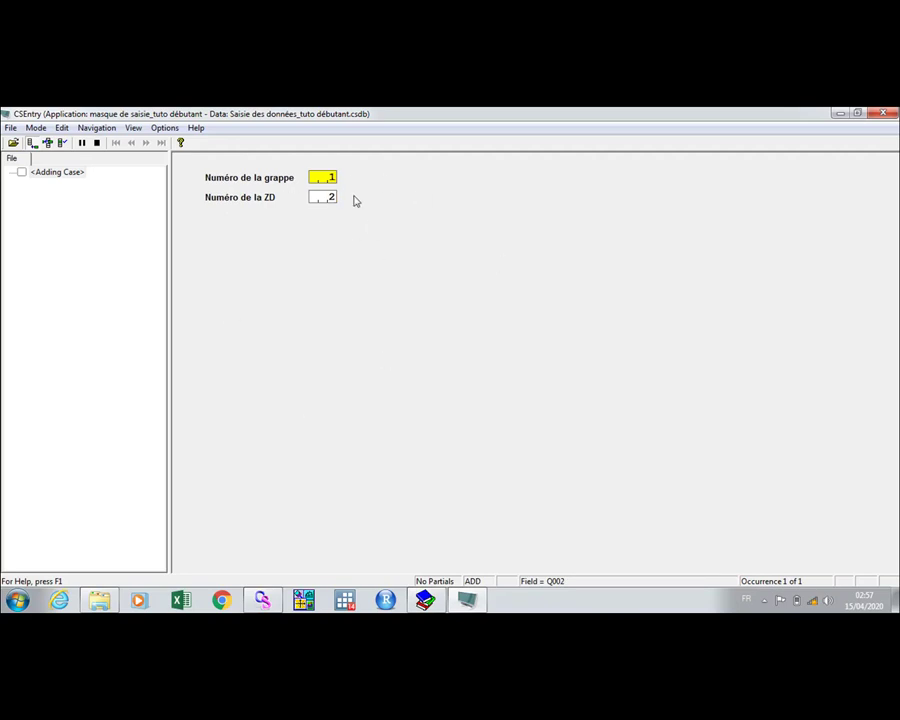
key("Page_Down")
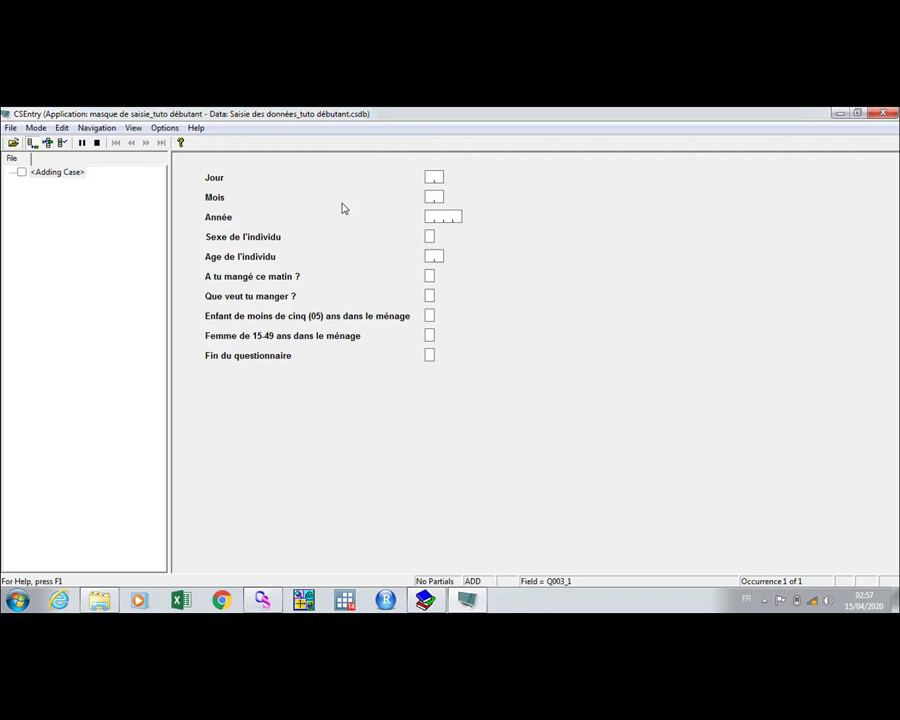
key("Caps_Lock")
type("01")
key("Return")
Enter 16 as the survey day and dismiss the resulting invalid-day error.
left_click(434, 178)
type("16")
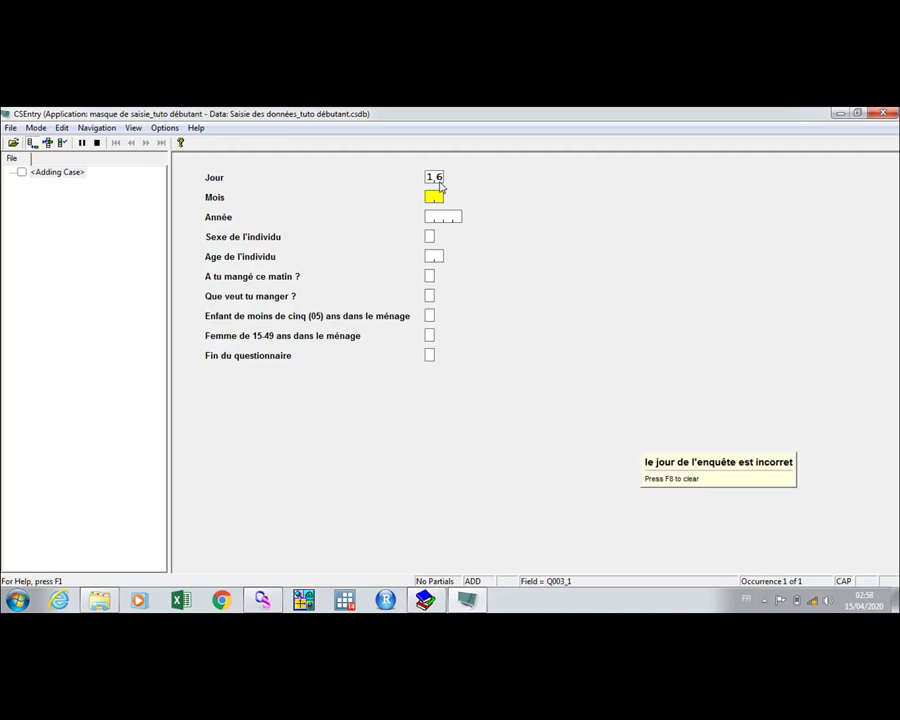
left_click(695, 456)
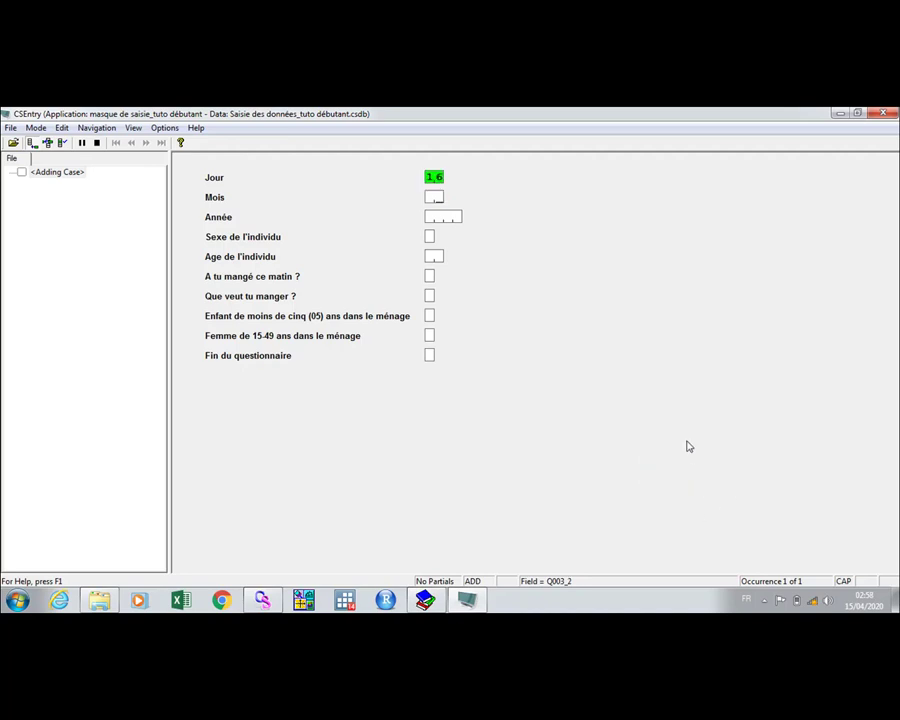
left_click(436, 178)
key("Return")
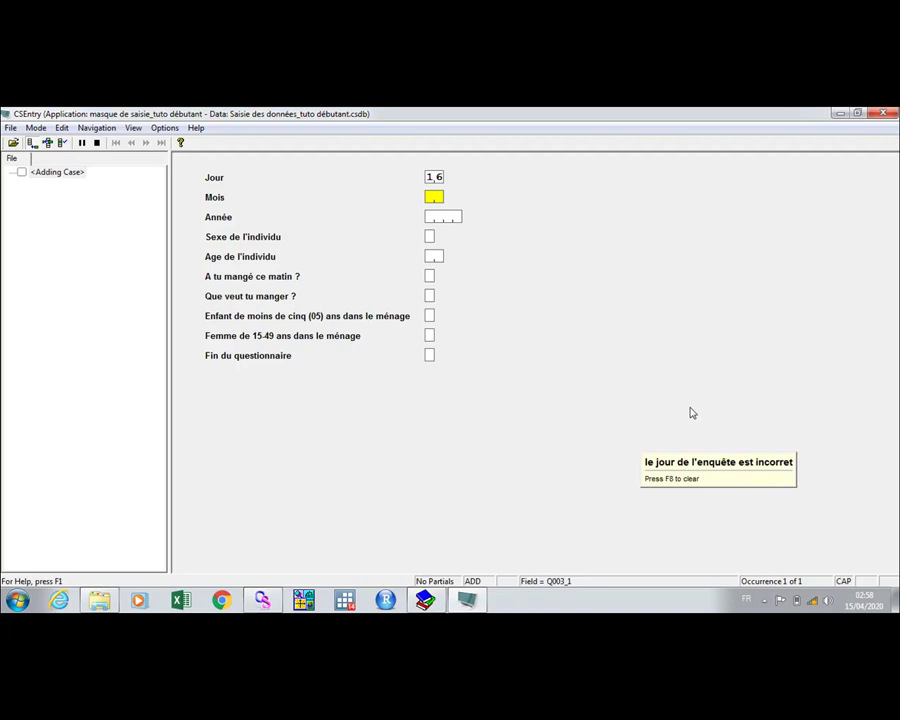
key("Caps_Lock")
Correct the day (Jour) to 15 and record 4 as the month (Mois).
left_click(435, 178)
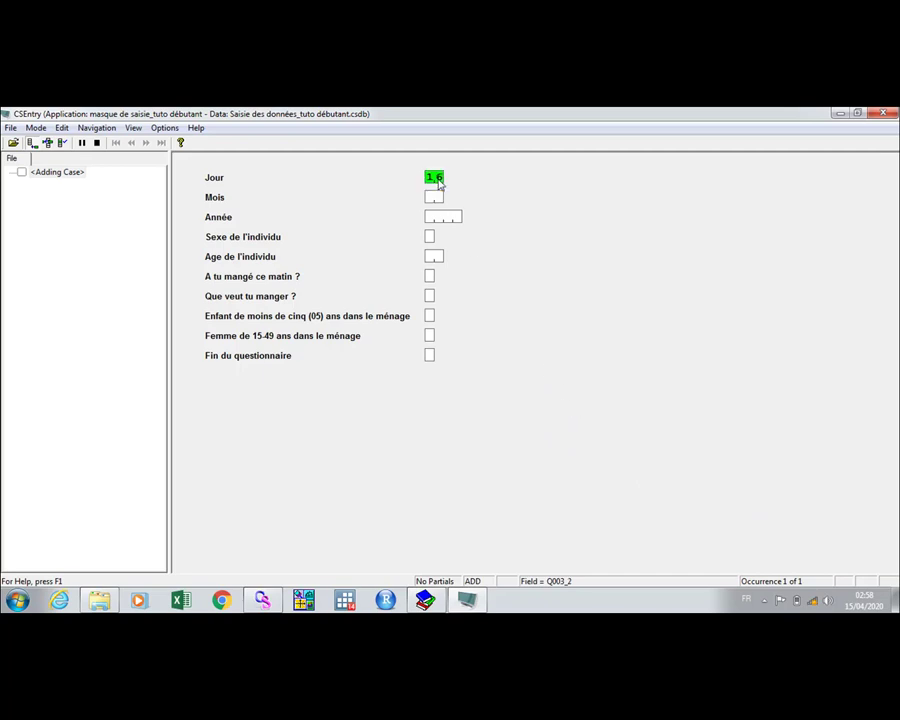
key("Caps_Lock")
type("15")
key("Return")
type("15")
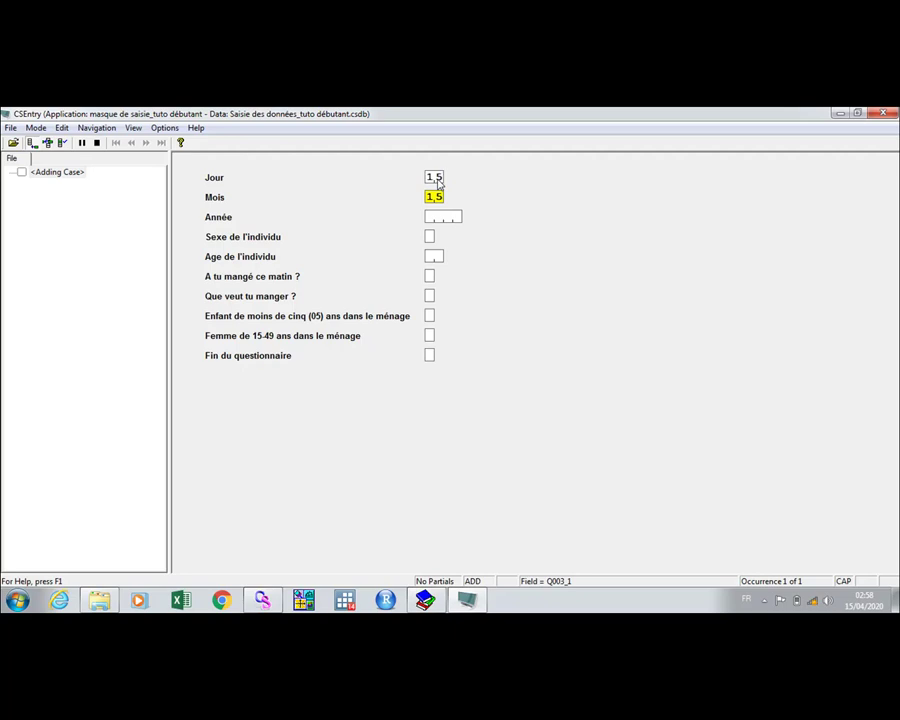
key("Return")
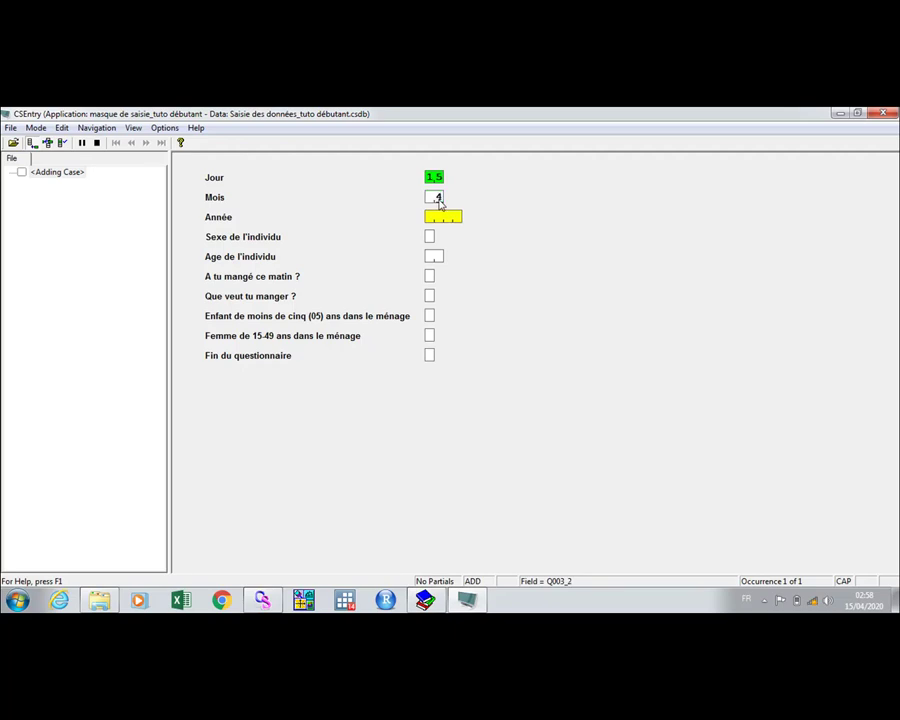
left_click(439, 203)
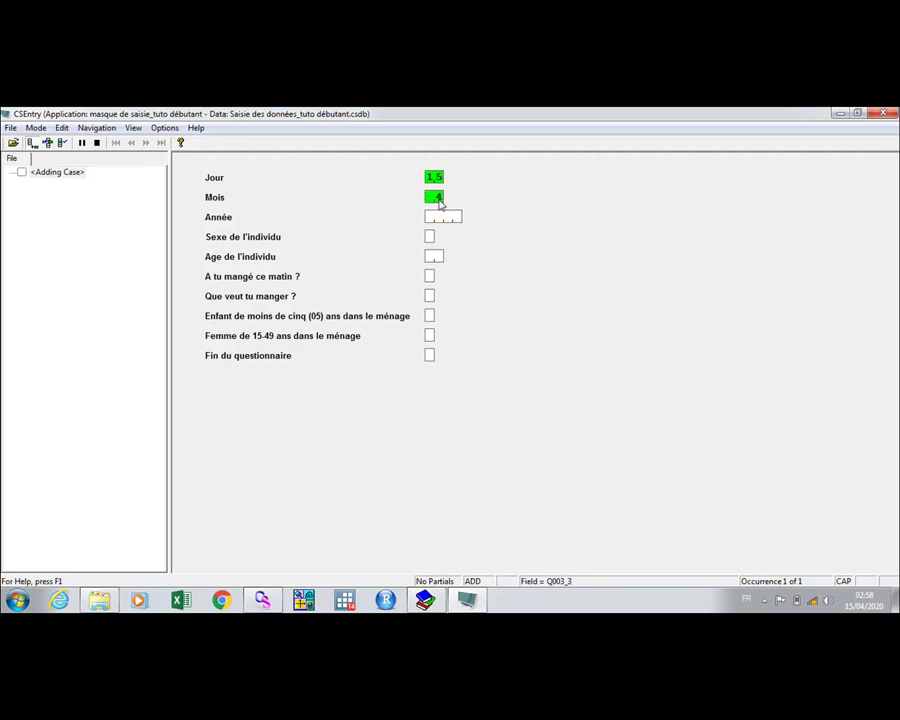
key("Return")
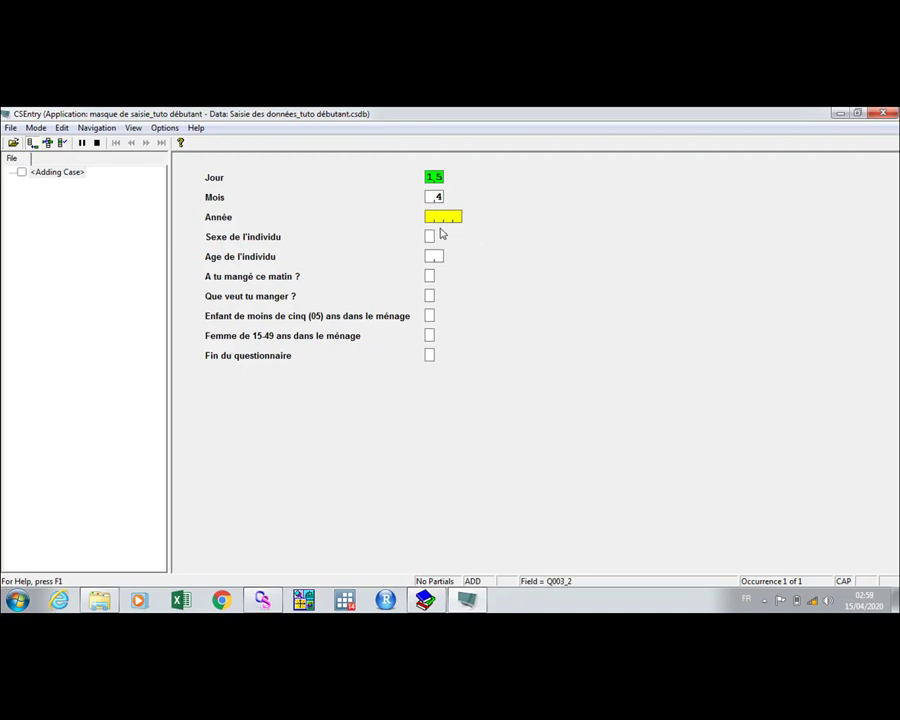
Enter 2020 in Année and advance to the Sexe de l'individu question.
key("Up")
type("2")
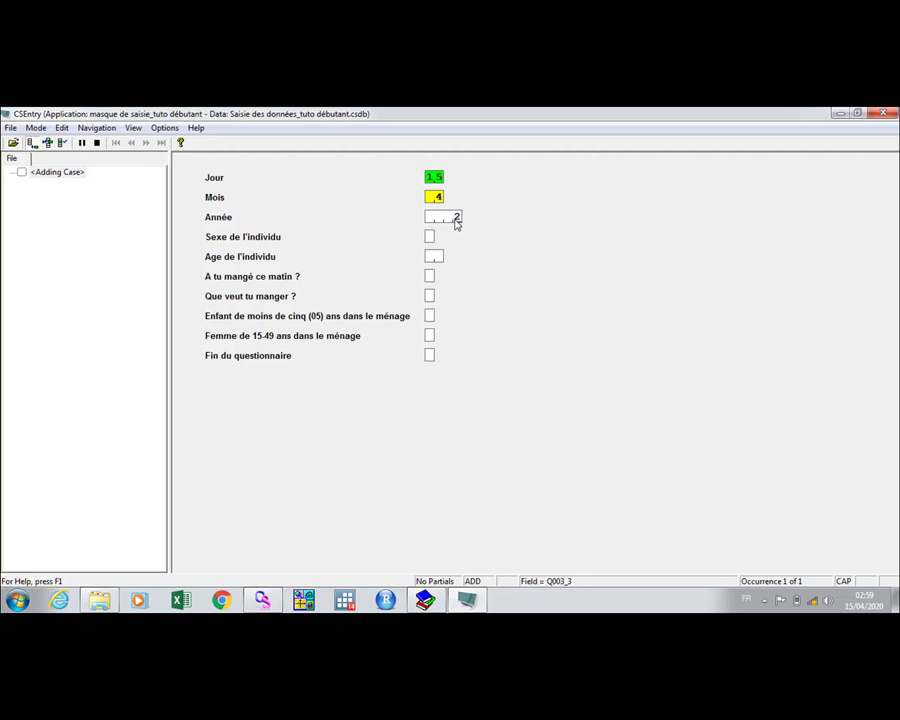
type("020")
key("Return")
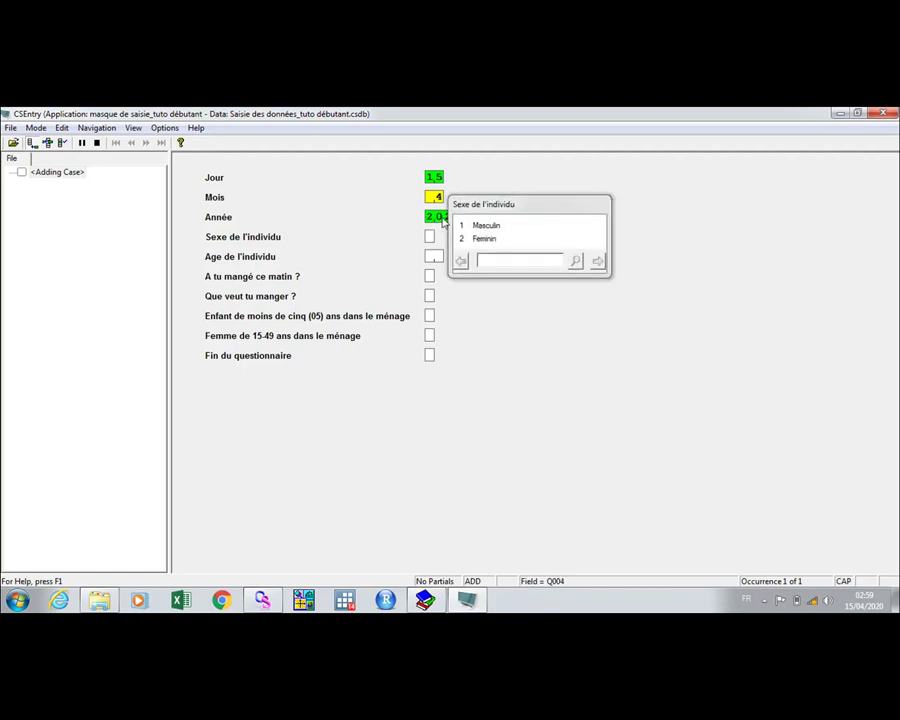
left_click(448, 220)
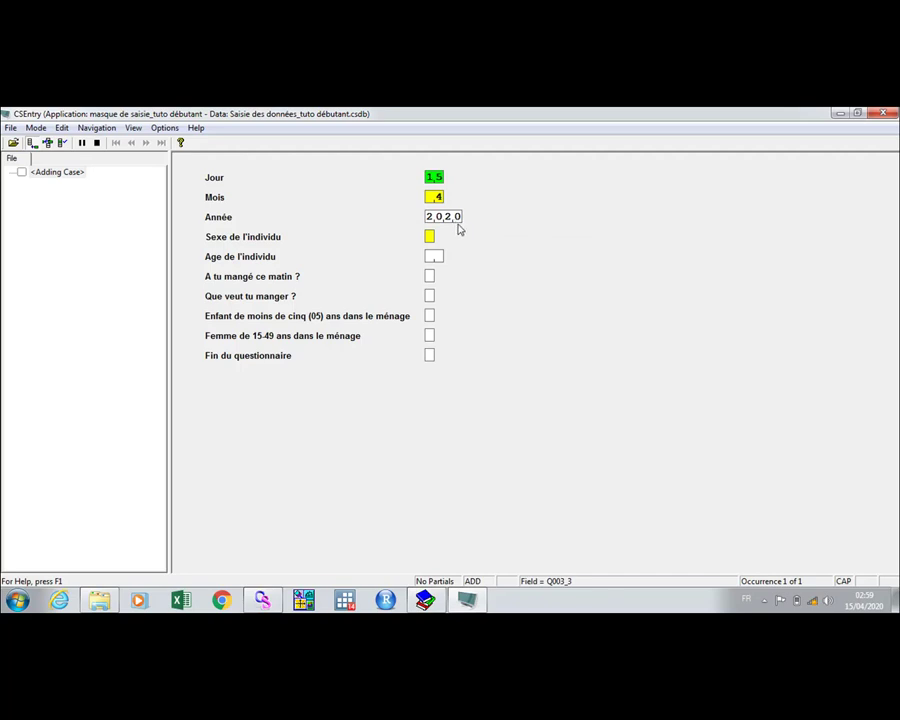
key("Return")
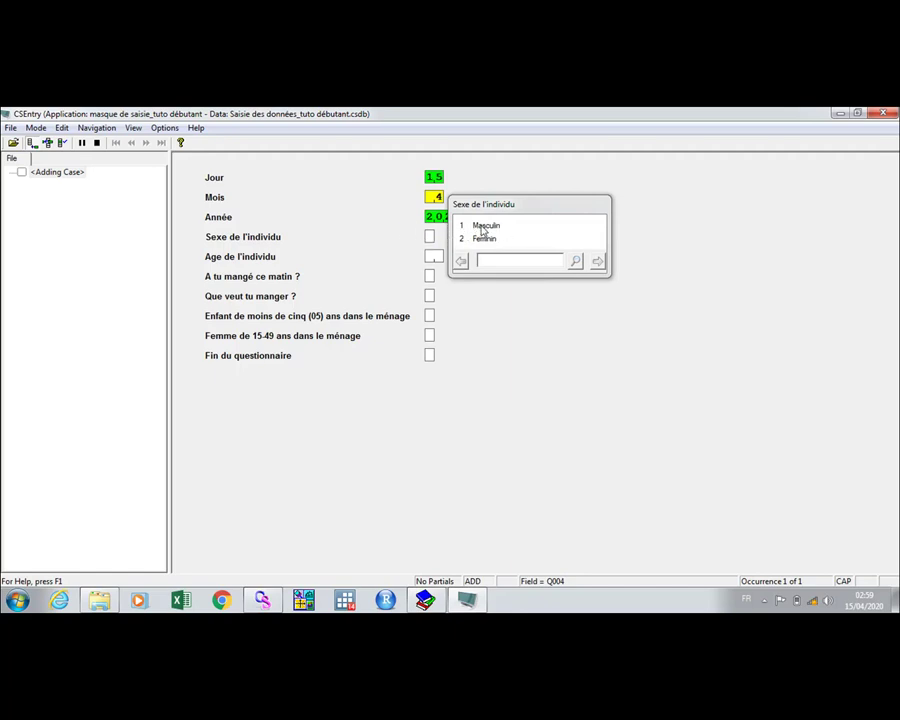
Record Sexe as Masculin (1), age 03, and Oui (1) for A tu mangé ce matin ?
left_click(483, 228)
left_click(502, 228)
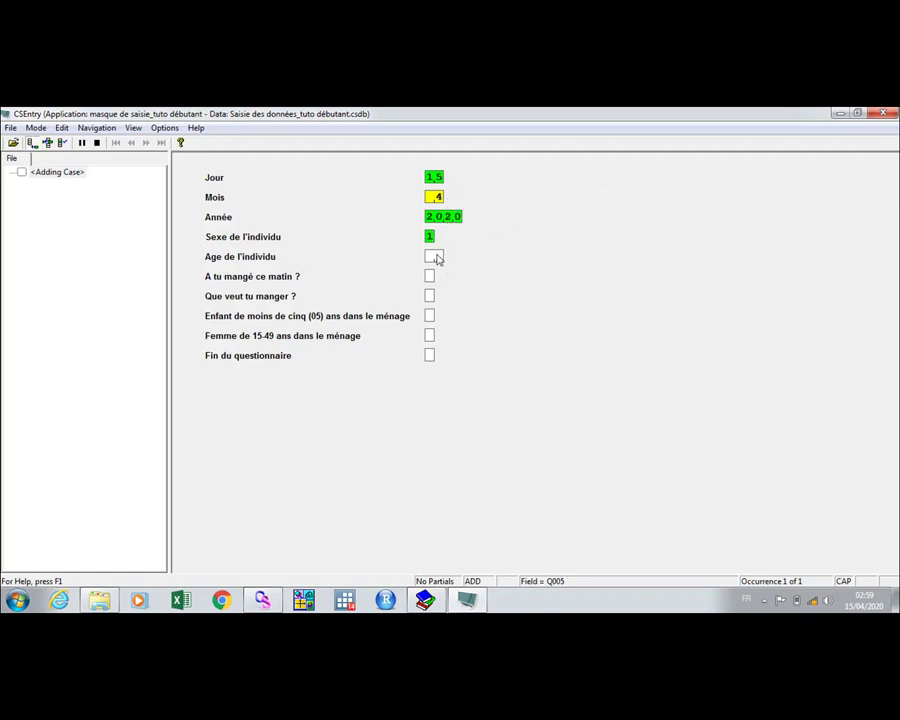
type("0")
type("3")
key("Return")
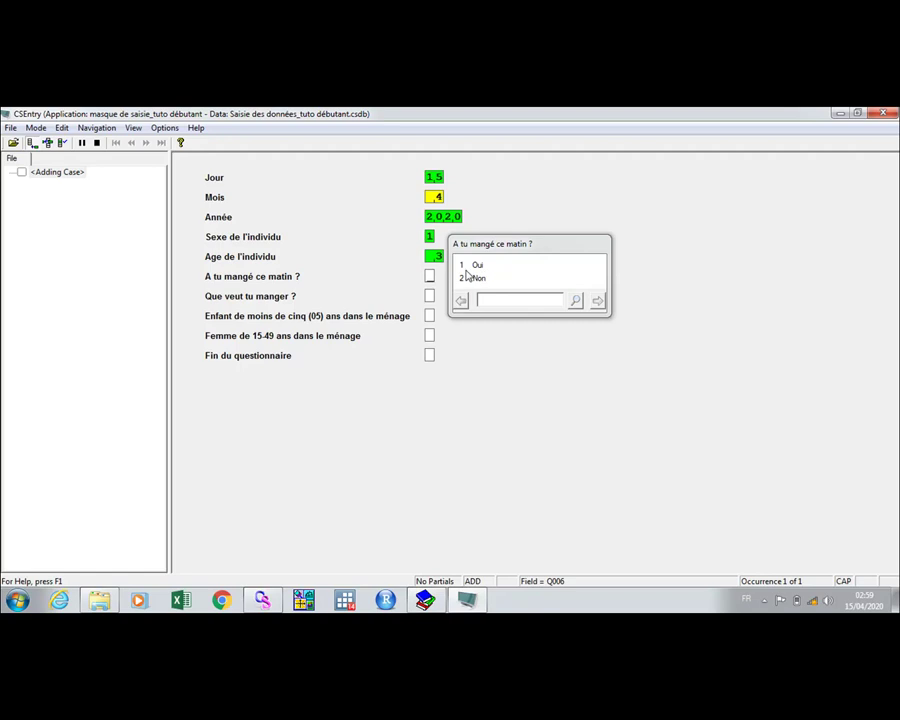
left_click(477, 266)
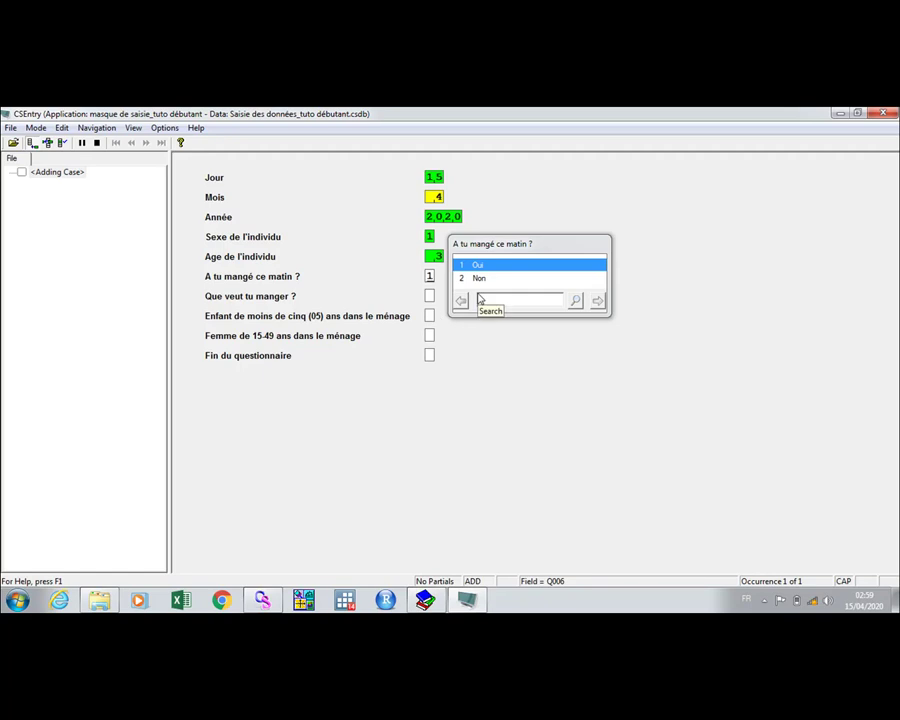
Answer Oui (1) for Enfant de moins de cinq ans and Non (2) for Femme de 15-49.
key("Return")
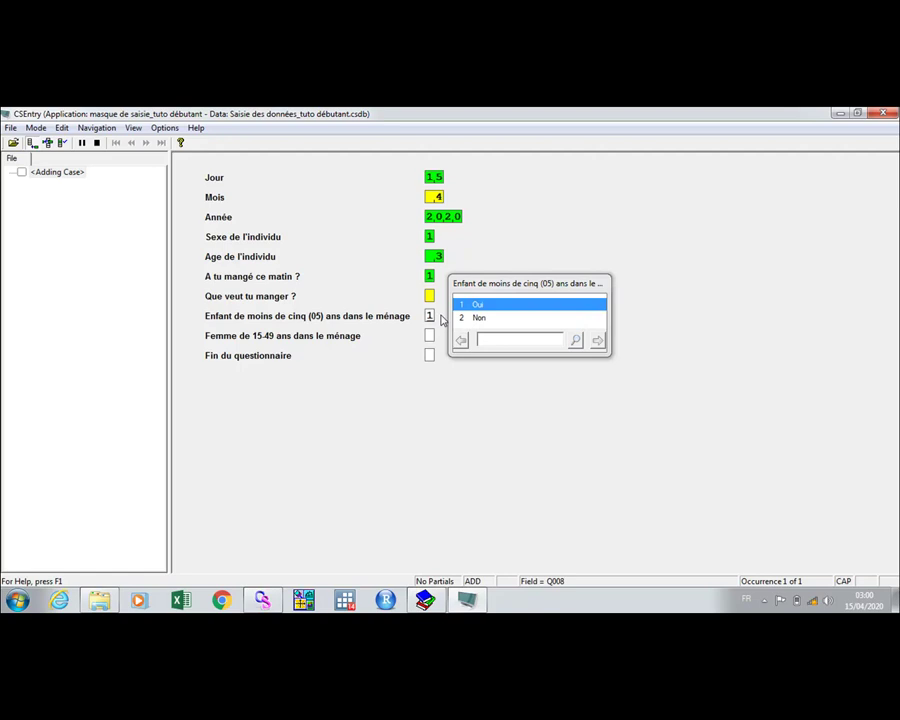
key("Return")
key("Down")
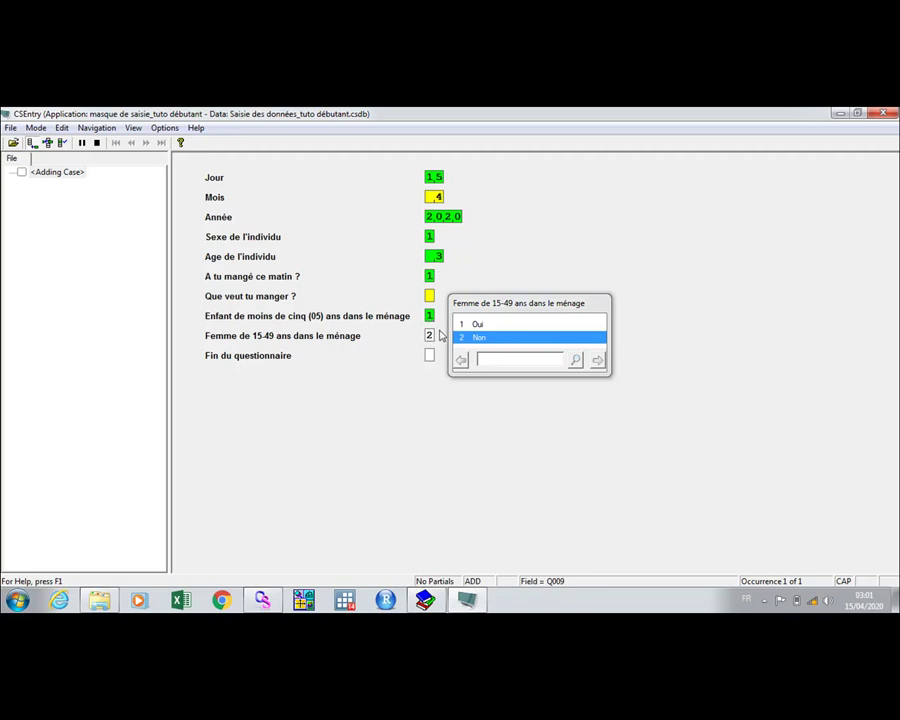
key("Return")
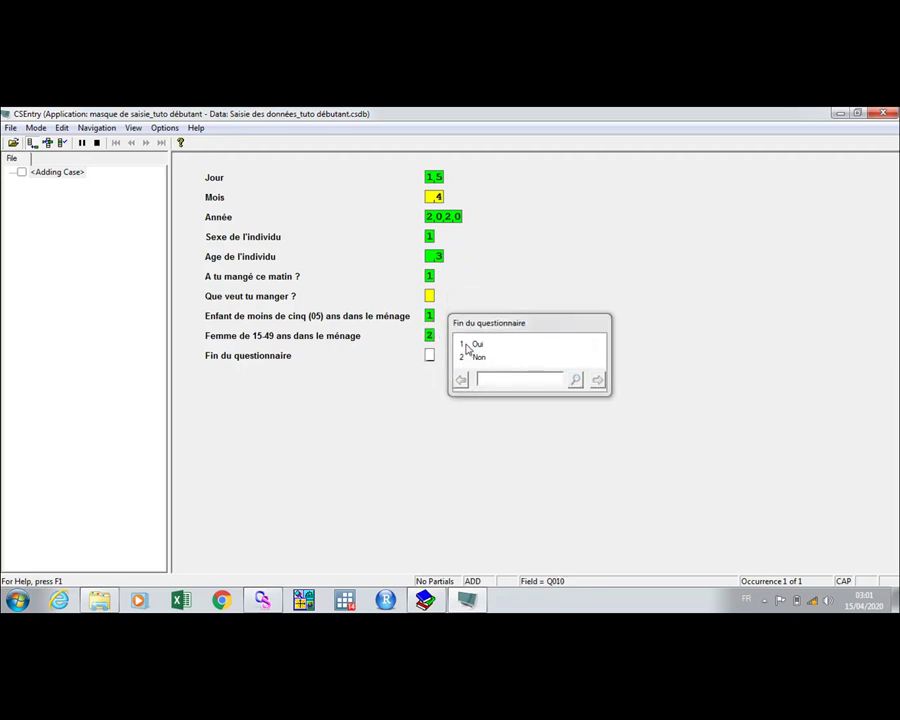
Choose Oui for Fin du questionnaire and accept the case, saving it as 1 2.
left_click(479, 346)
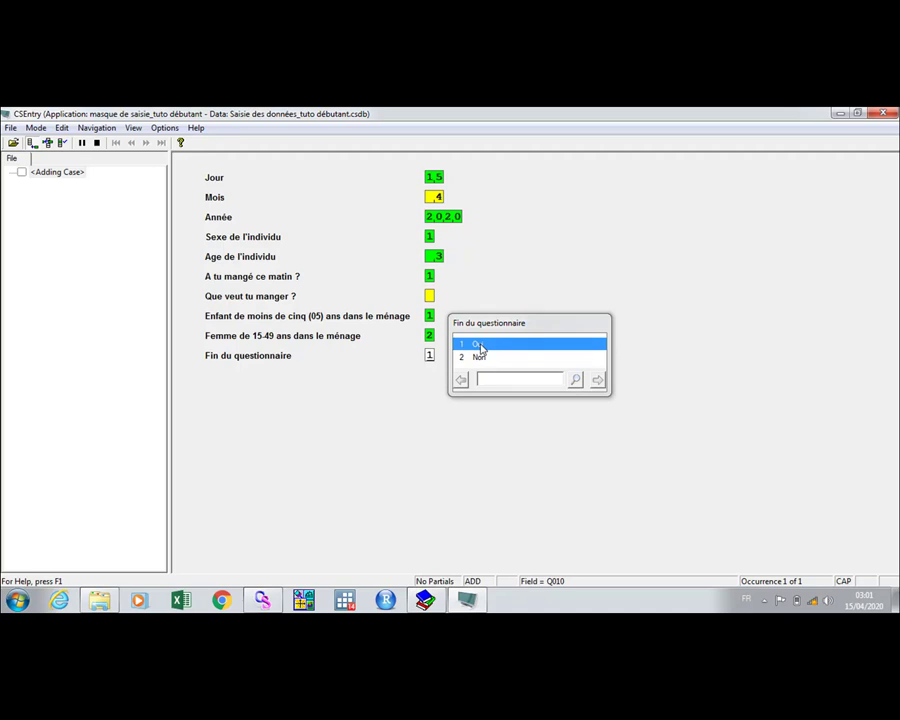
key("Return")
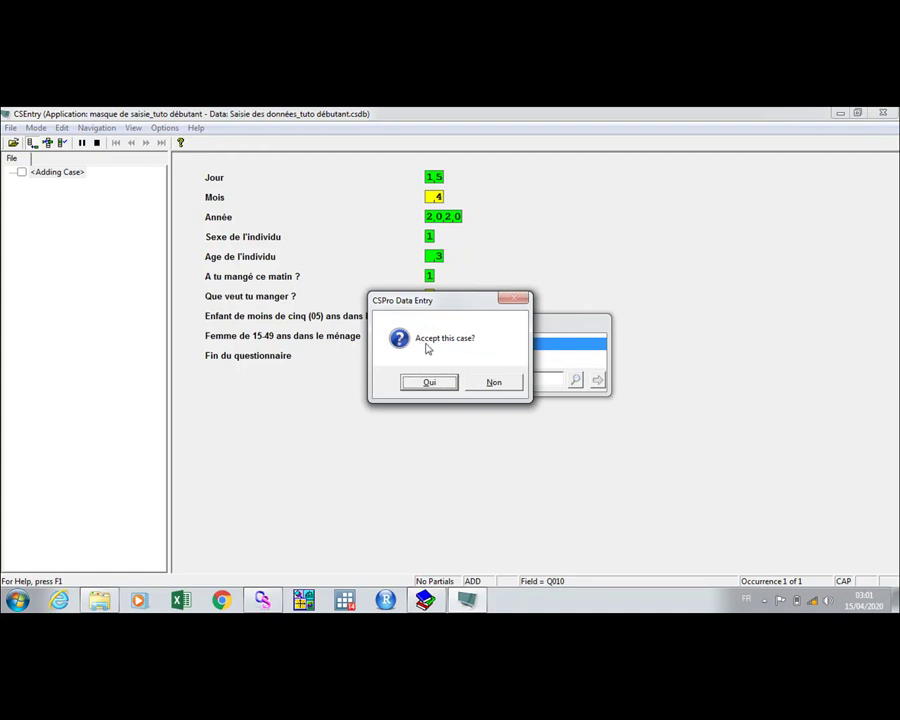
left_click(431, 386)
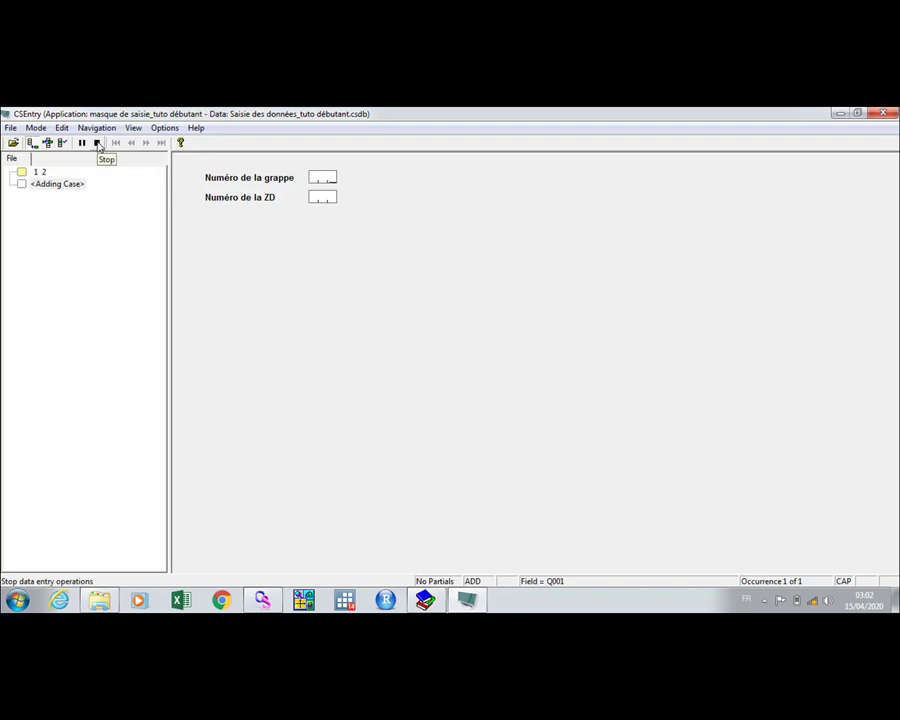
Stop entry and close the empty forms to show the data file summary with 1 case.
left_click(97, 143)
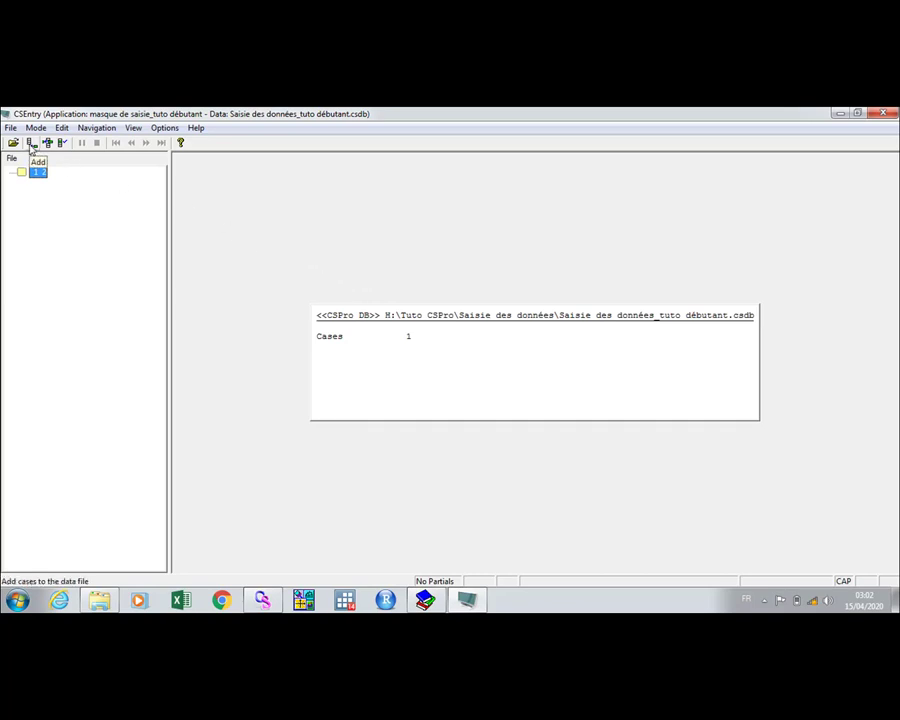
left_click(31, 143)
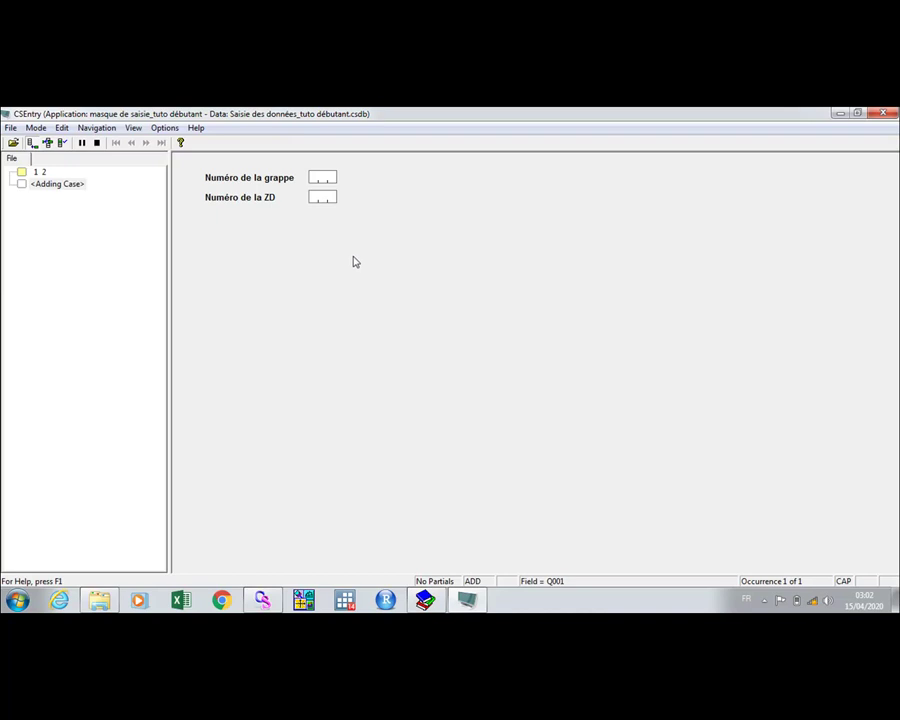
left_click(96, 142)
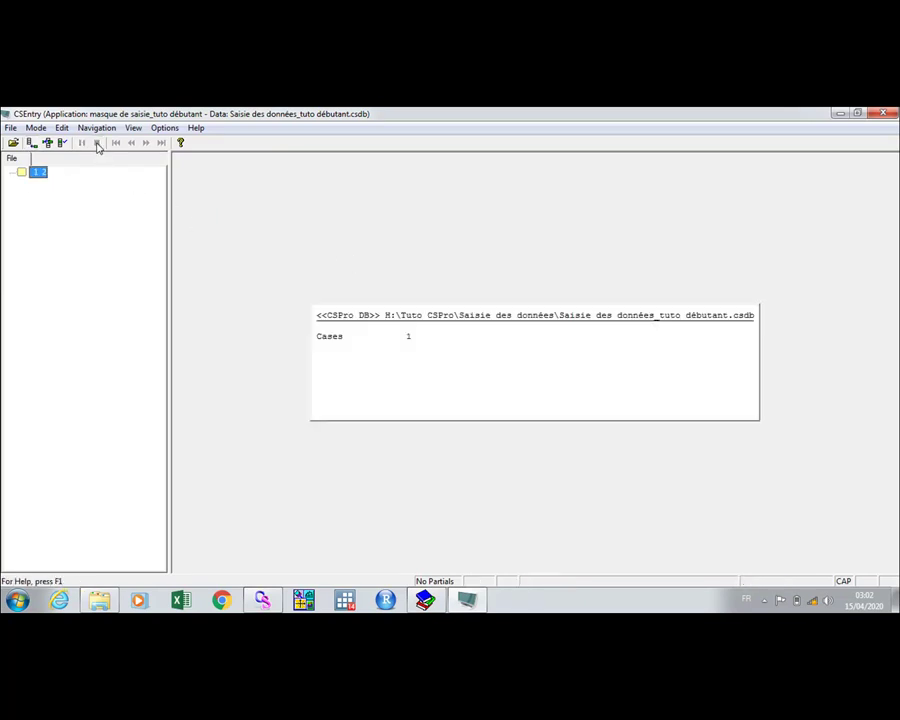
left_click(31, 143)
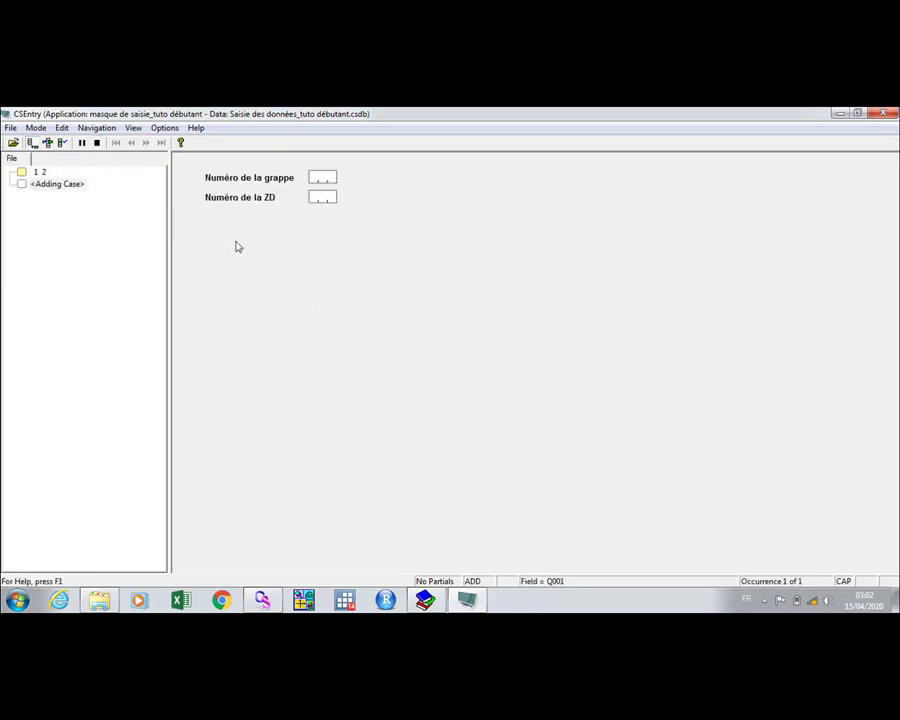
left_click(96, 142)
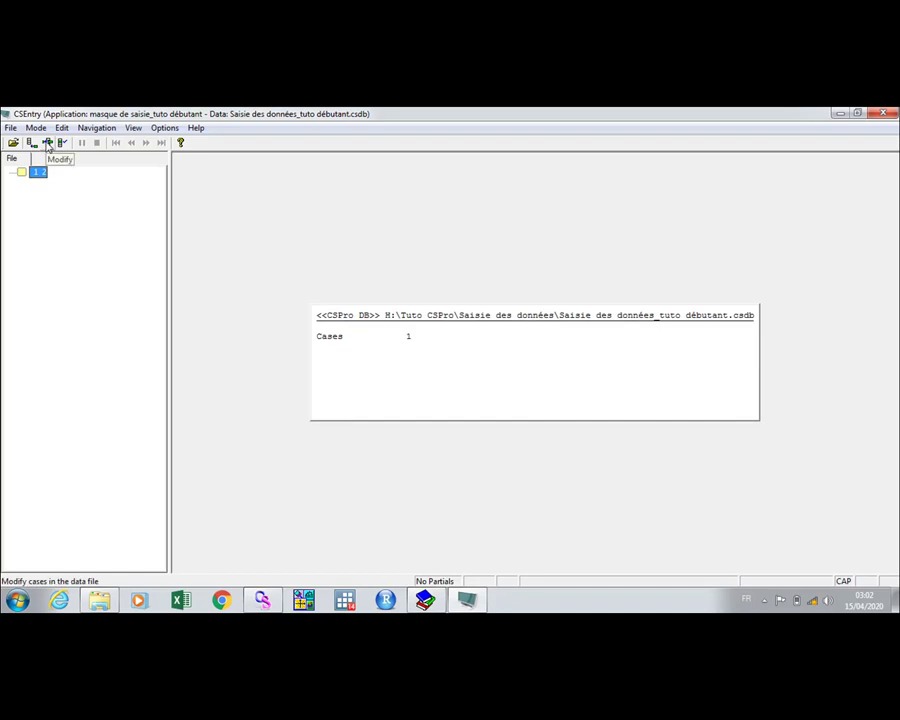
left_click(47, 144)
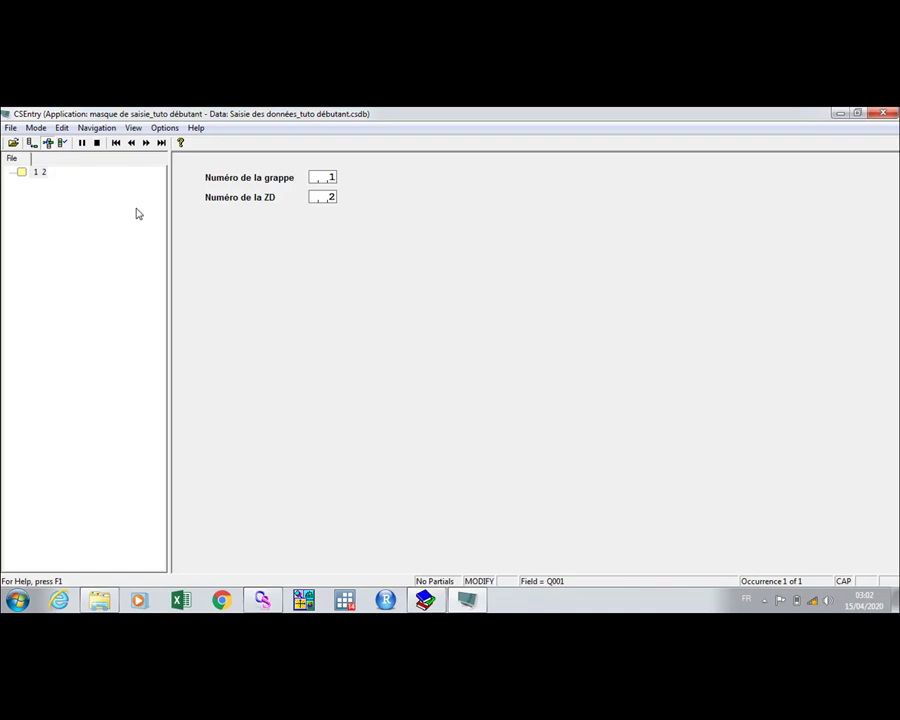
left_click(96, 142)
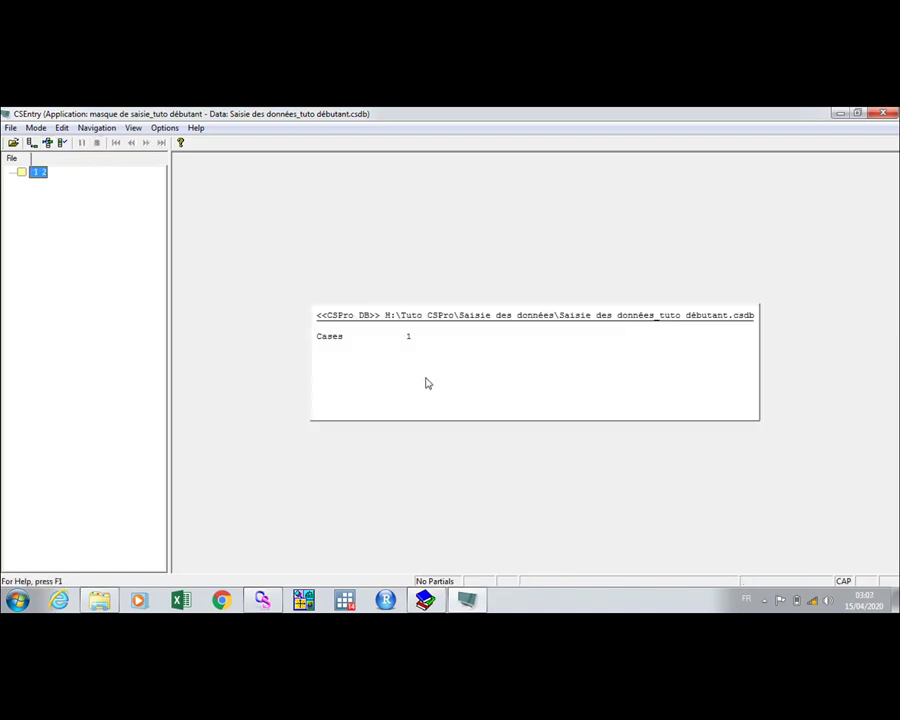